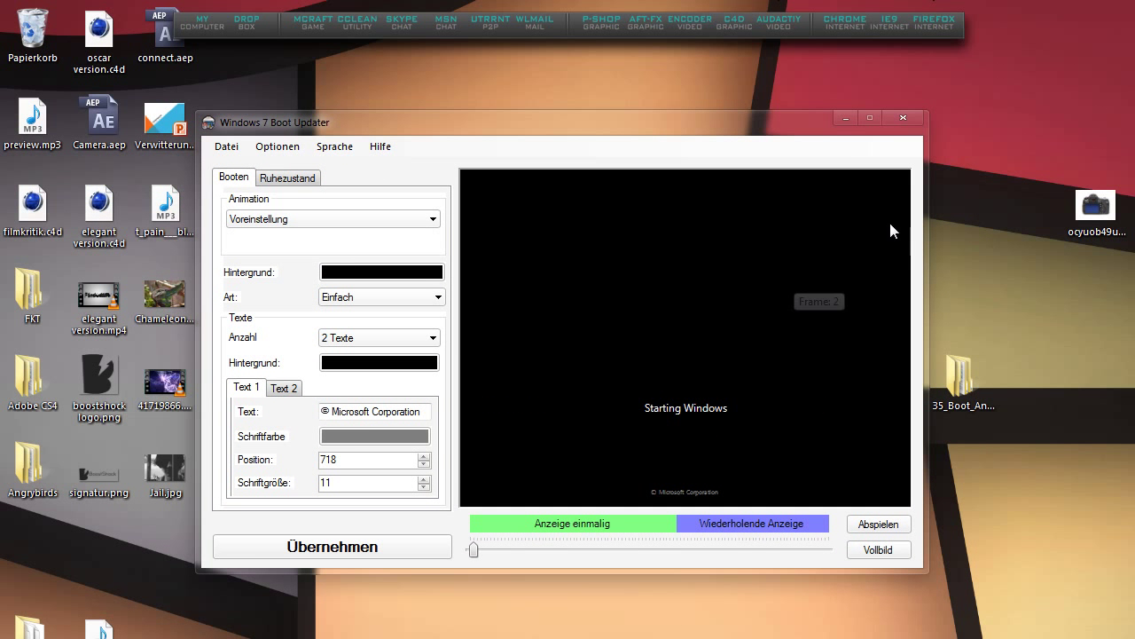
drag(811, 131, 801, 135)
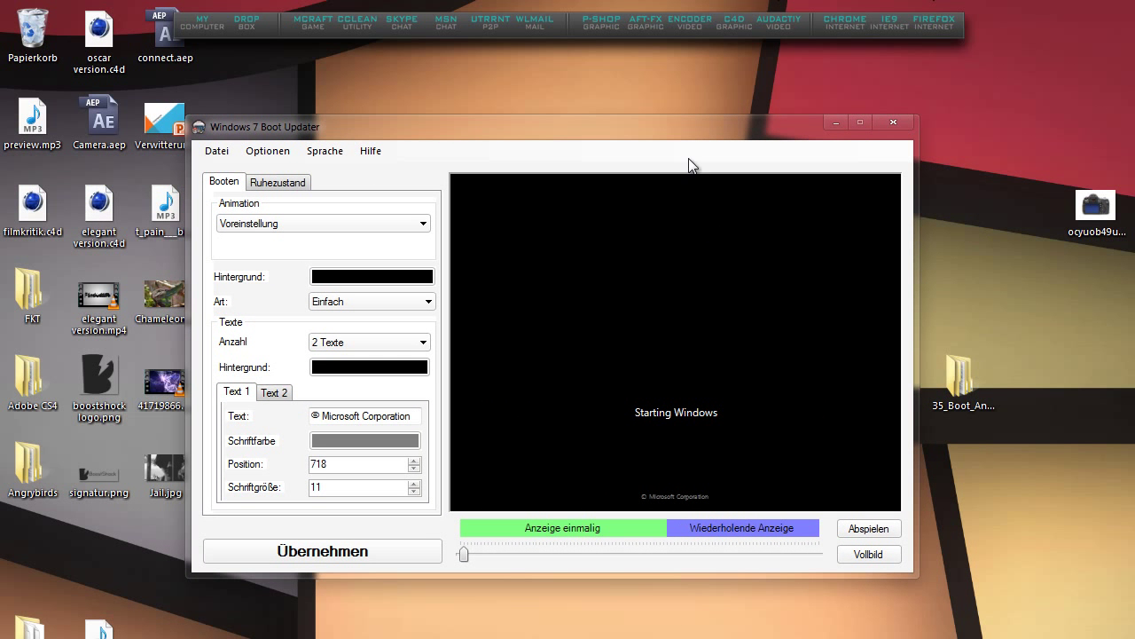
drag(690, 138, 692, 124)
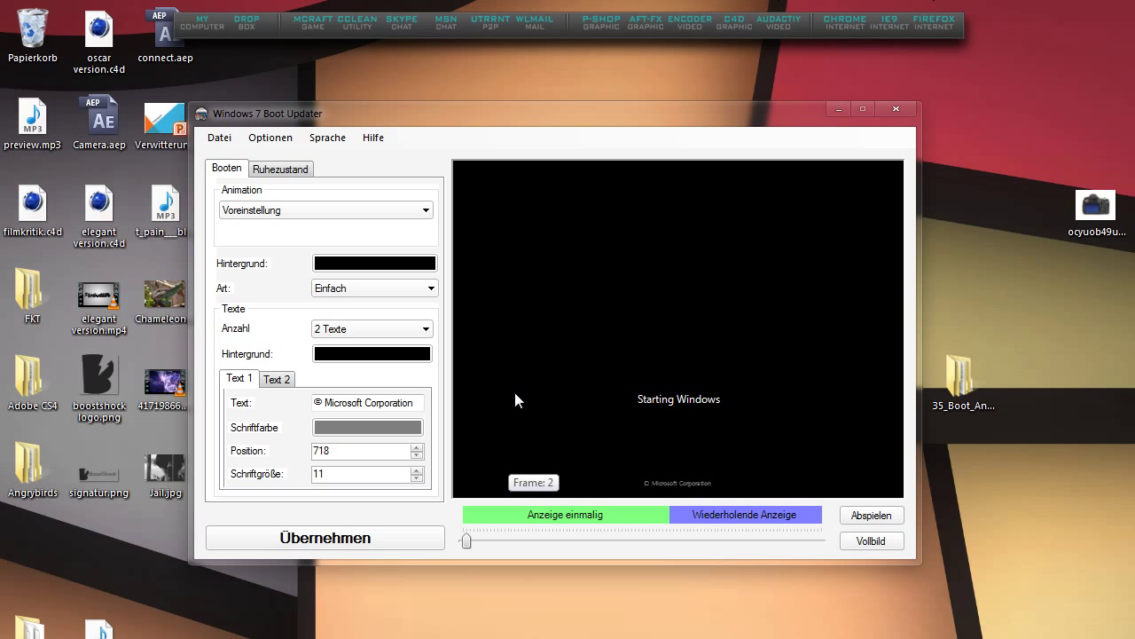
click(361, 207)
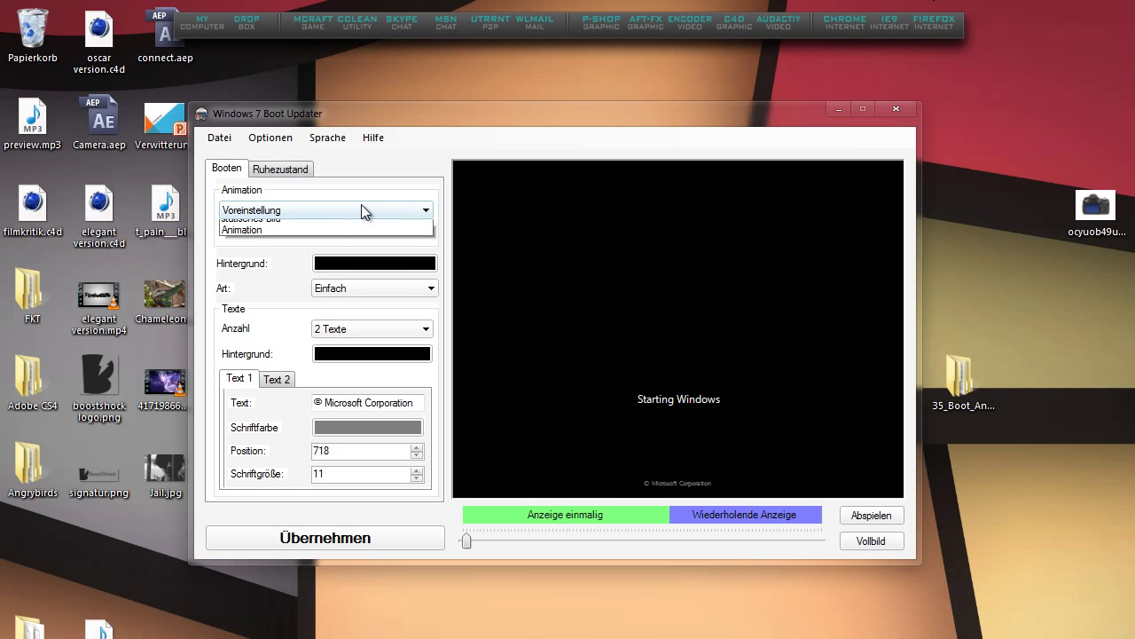
click(361, 204)
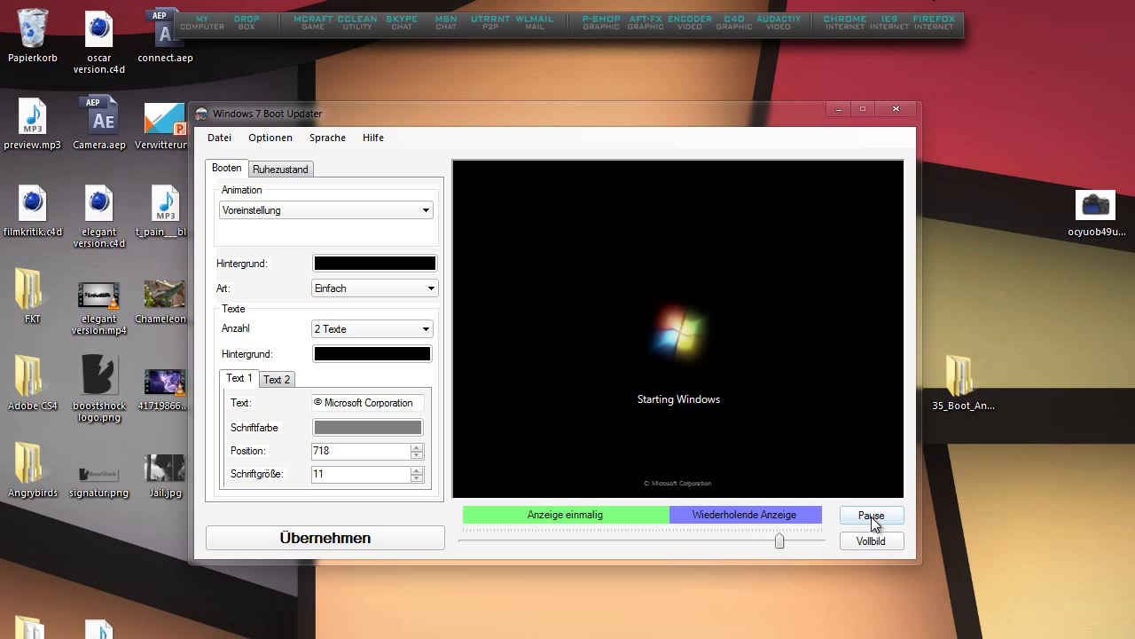
Step: Pause the boot preview and replace "Microsoft Corporation" in the first text with "wwcrap", keeping the copyright sign
click(874, 522)
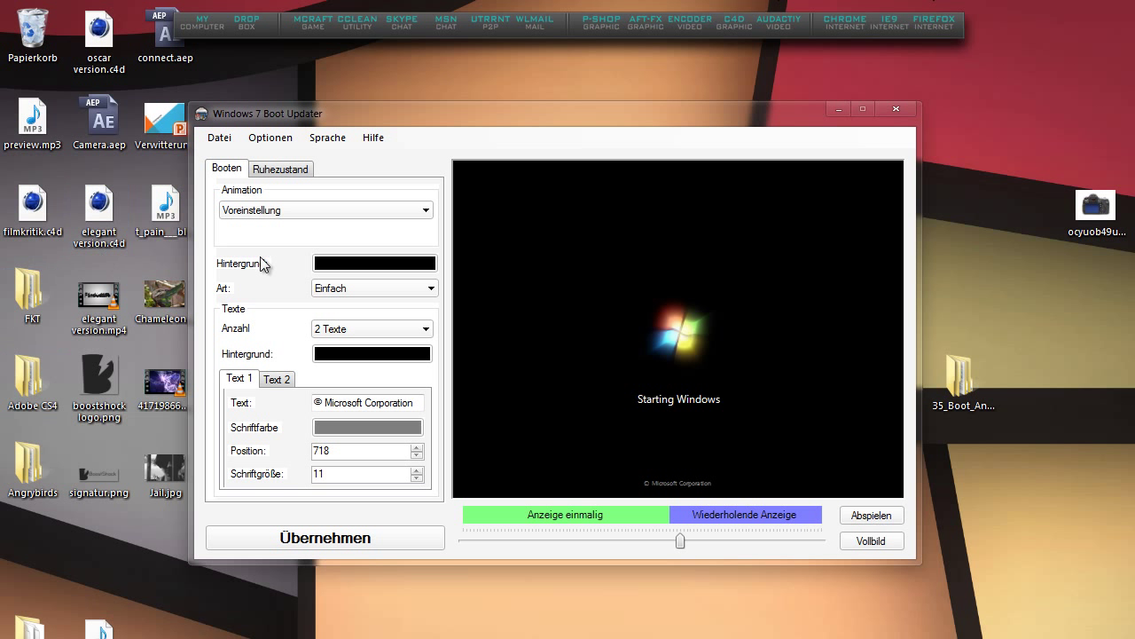
drag(409, 406, 228, 383)
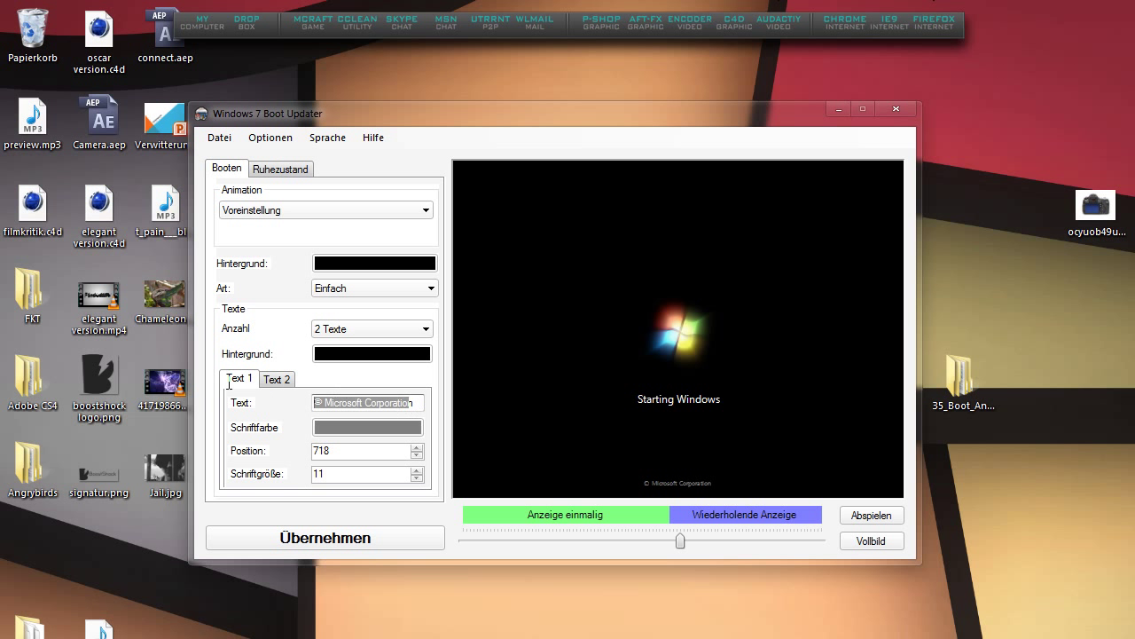
drag(417, 404, 325, 404)
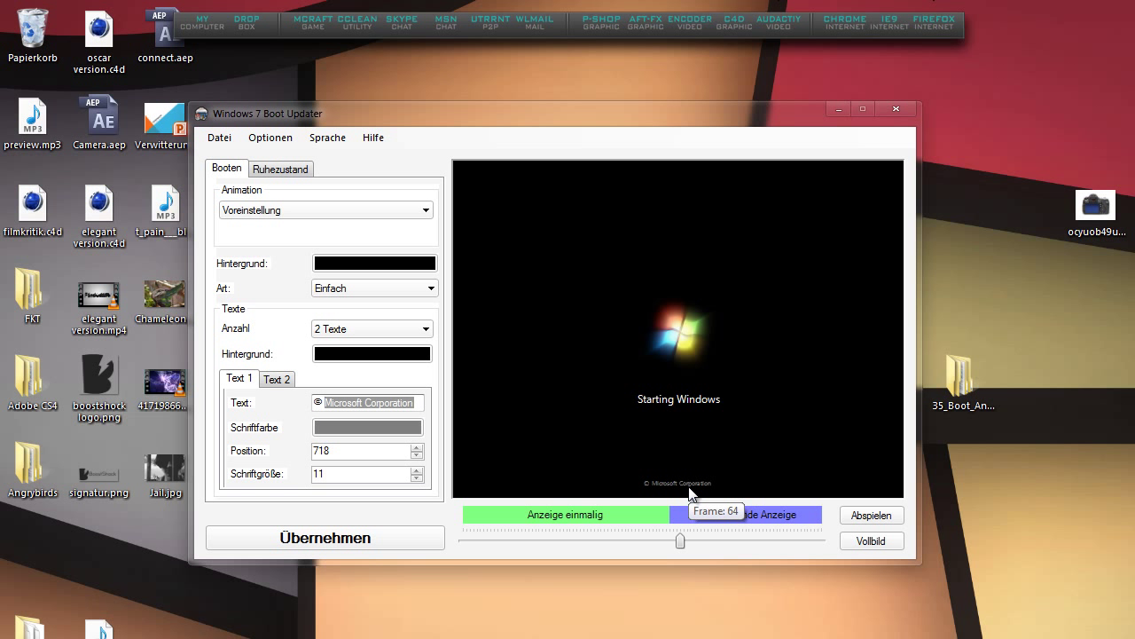
text(wwcrap)
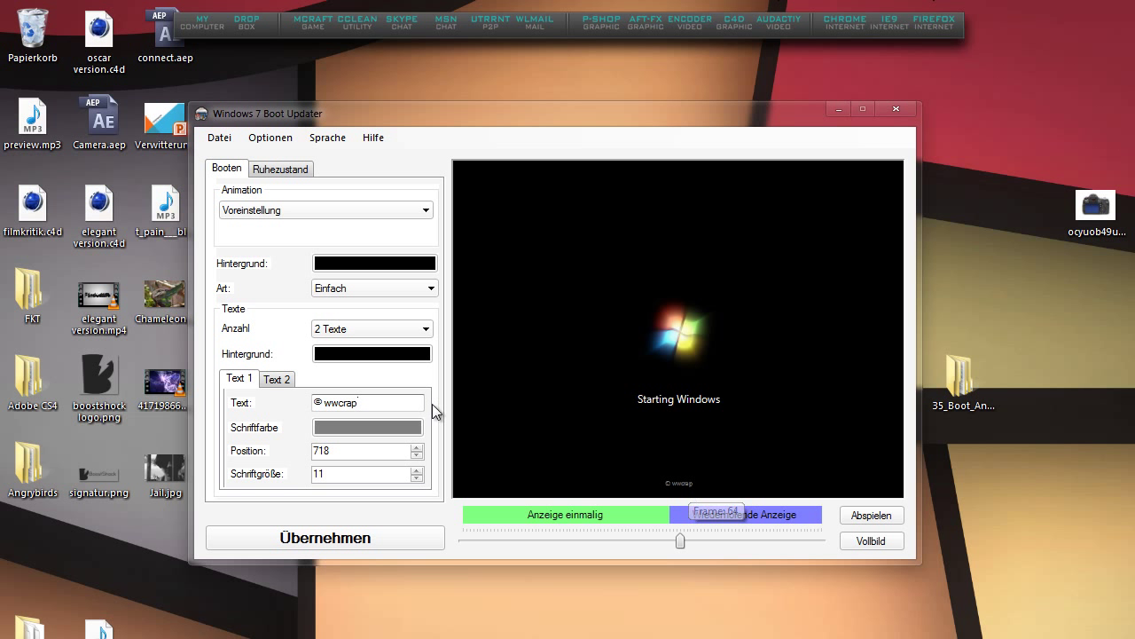
Step: Set the first text's font colour to white and its font size to 23
click(347, 431)
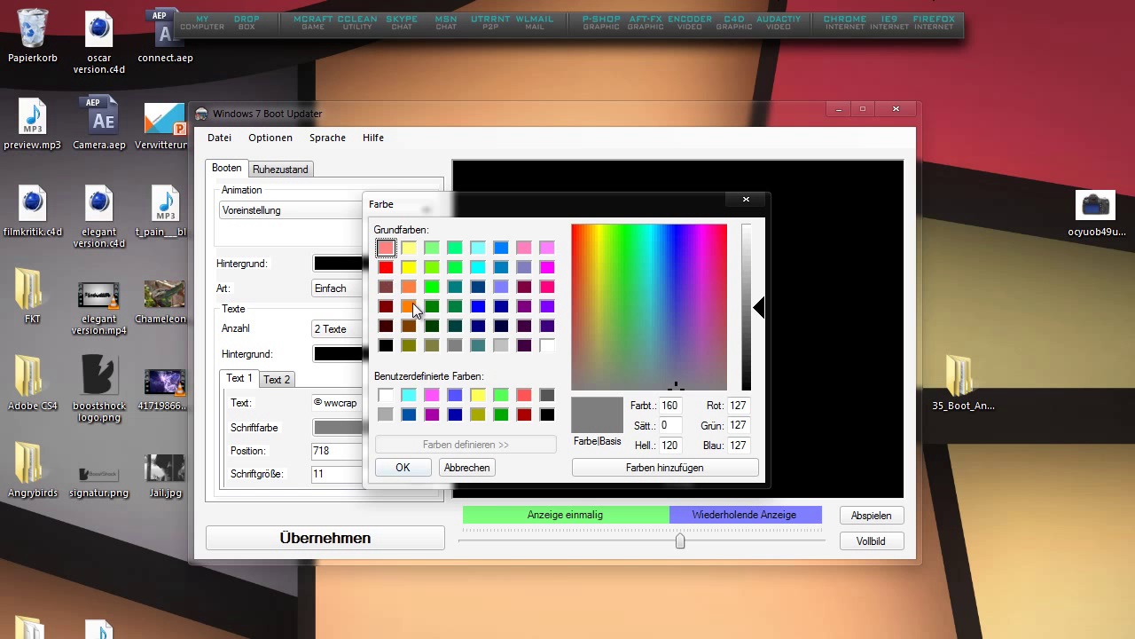
click(544, 348)
click(404, 469)
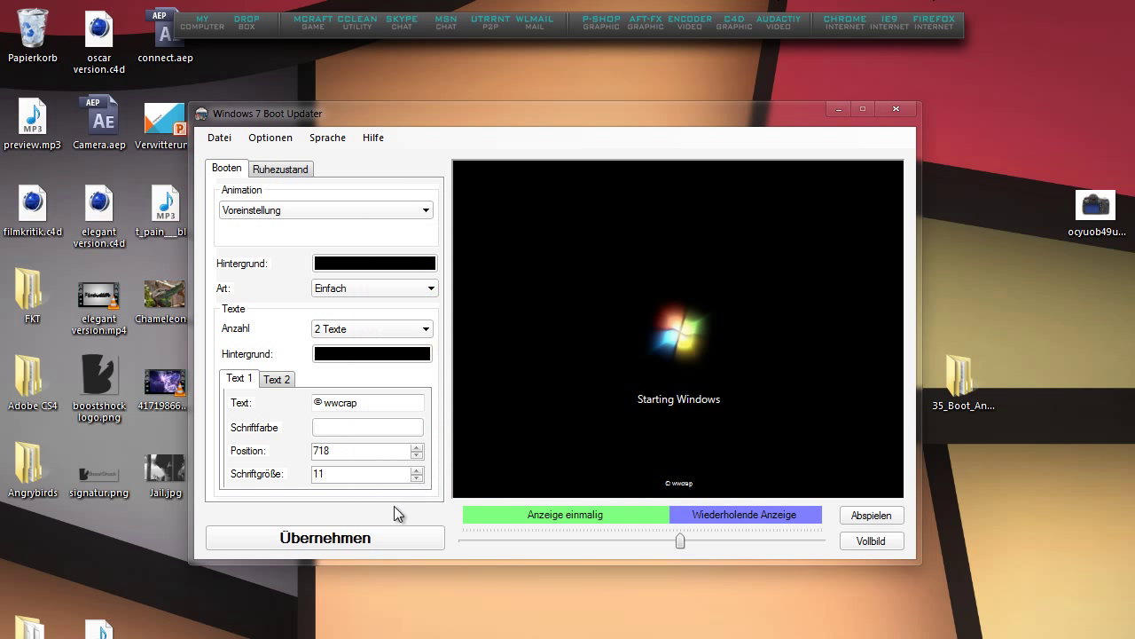
click(417, 470)
click(416, 470)
click(417, 470)
scroll(417, 475, up, 9)
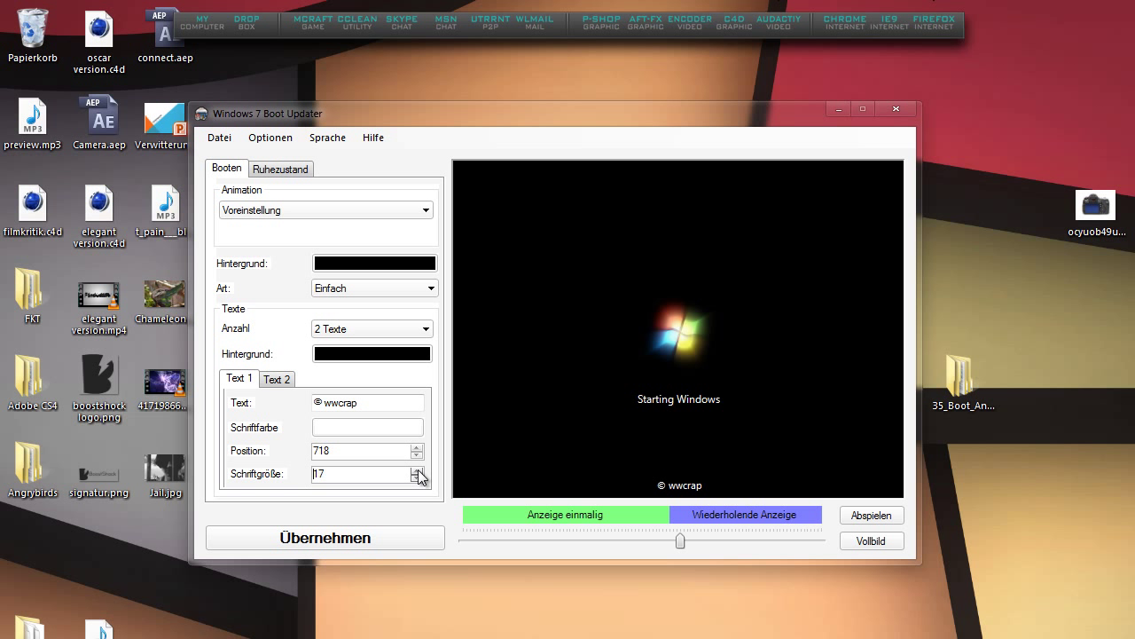
Step: Set the first text's position to 500, leaving its font colour unchanged
click(417, 447)
click(417, 447)
click(417, 447)
click(417, 447)
click(421, 456)
click(420, 456)
click(420, 456)
click(421, 456)
drag(355, 456, 182, 447)
text(500)
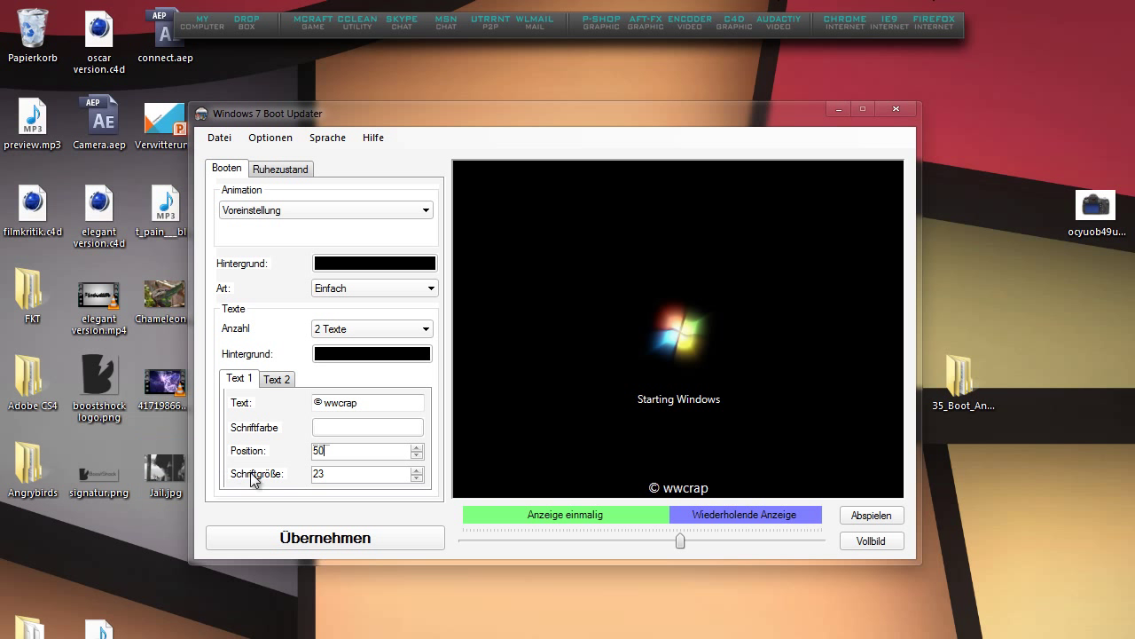
click(358, 431)
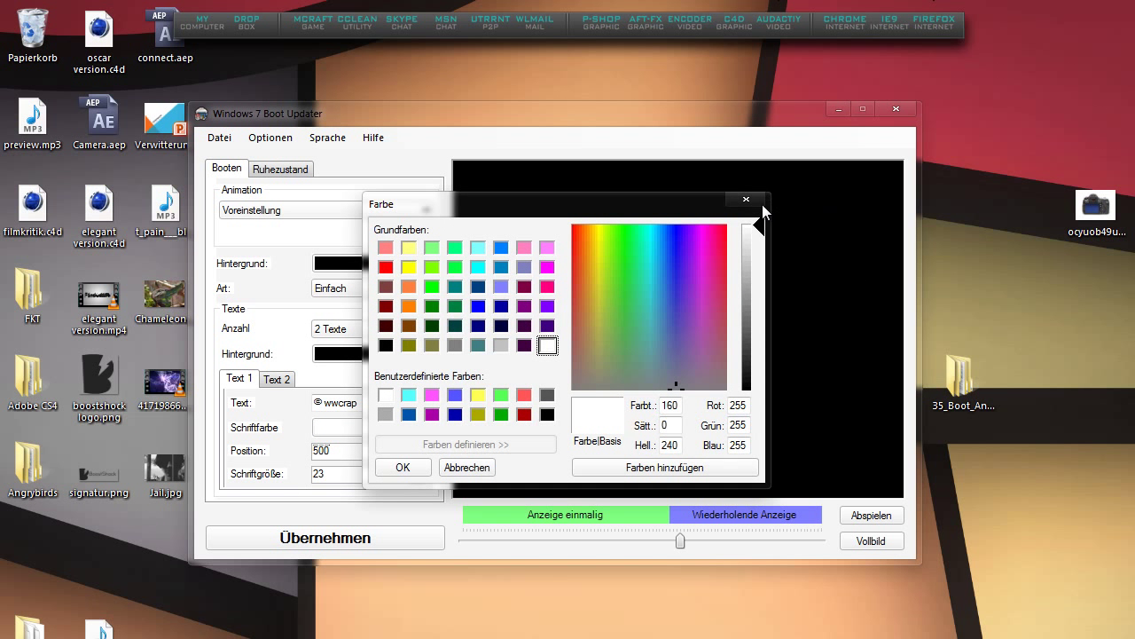
click(760, 204)
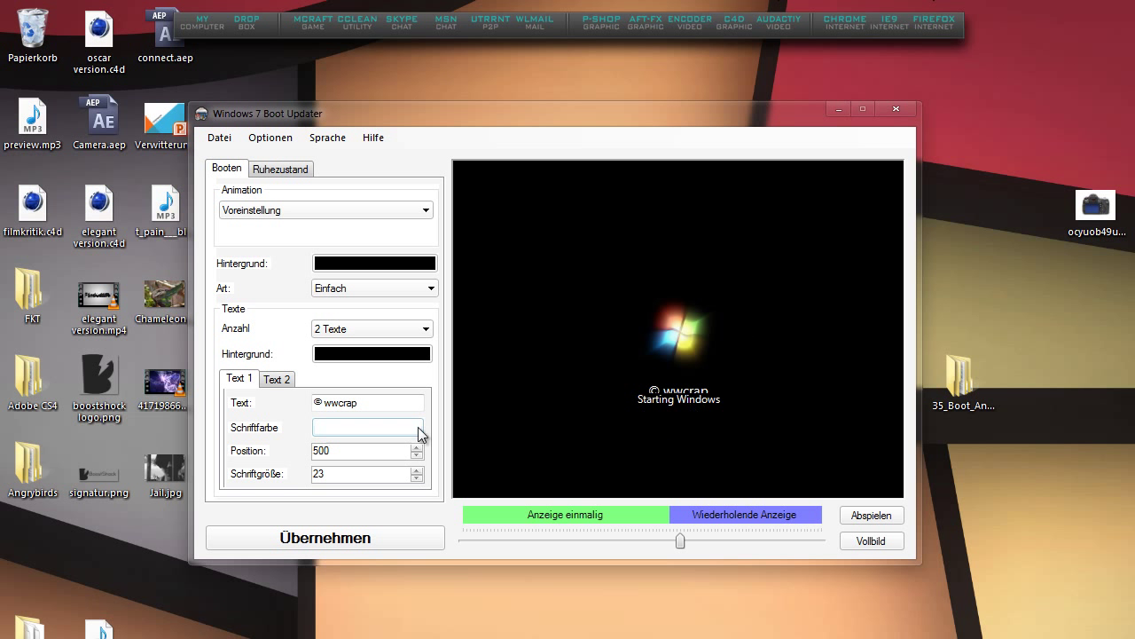
Step: Try the value 300 for the first text's position
drag(348, 450, 304, 446)
text(300)
click(340, 428)
click(750, 202)
Step: Set the first text's position to 600 and apply the customised boot screen to the system
drag(342, 450, 264, 449)
key(Return)
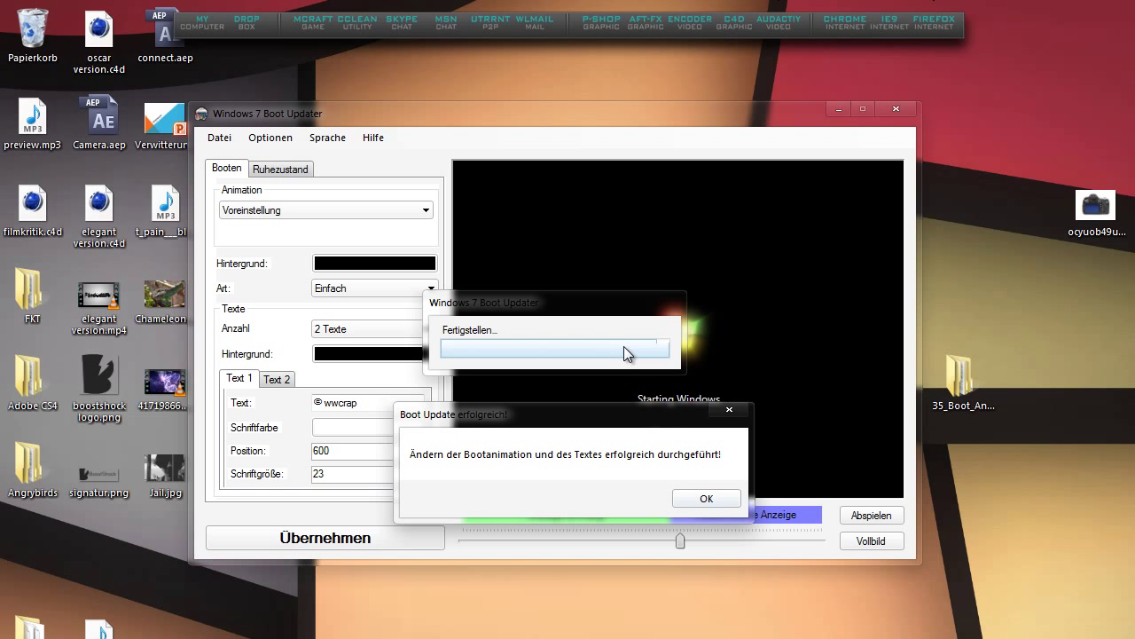
click(714, 495)
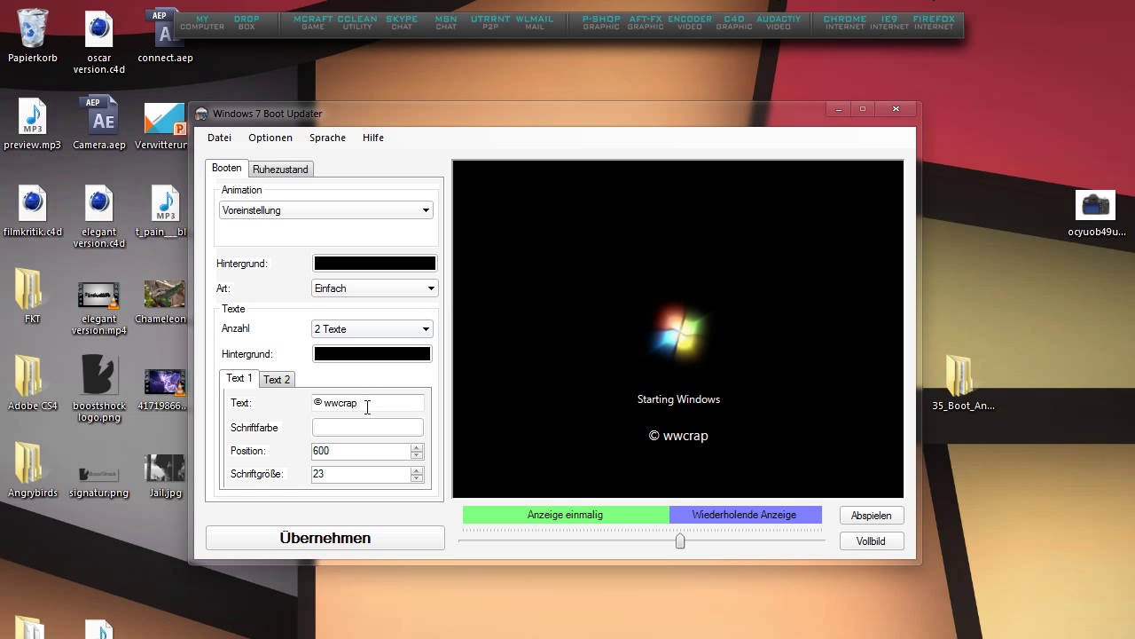
Step: Look over the hibernation screen's settings and preview, and return to the boot settings
click(288, 169)
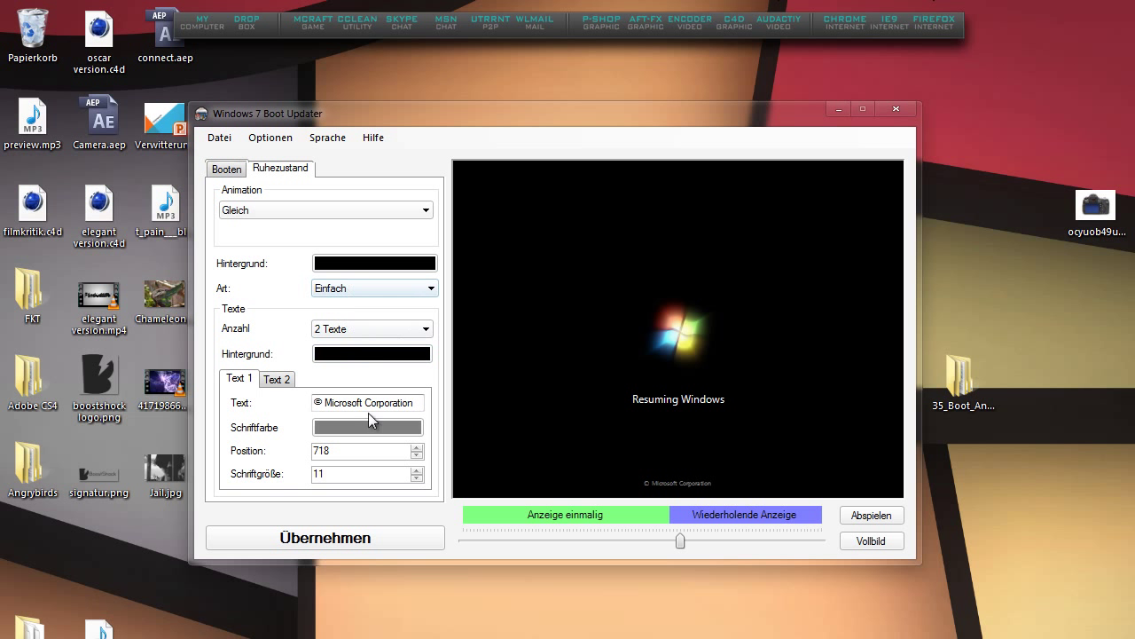
mouse_move(700, 377)
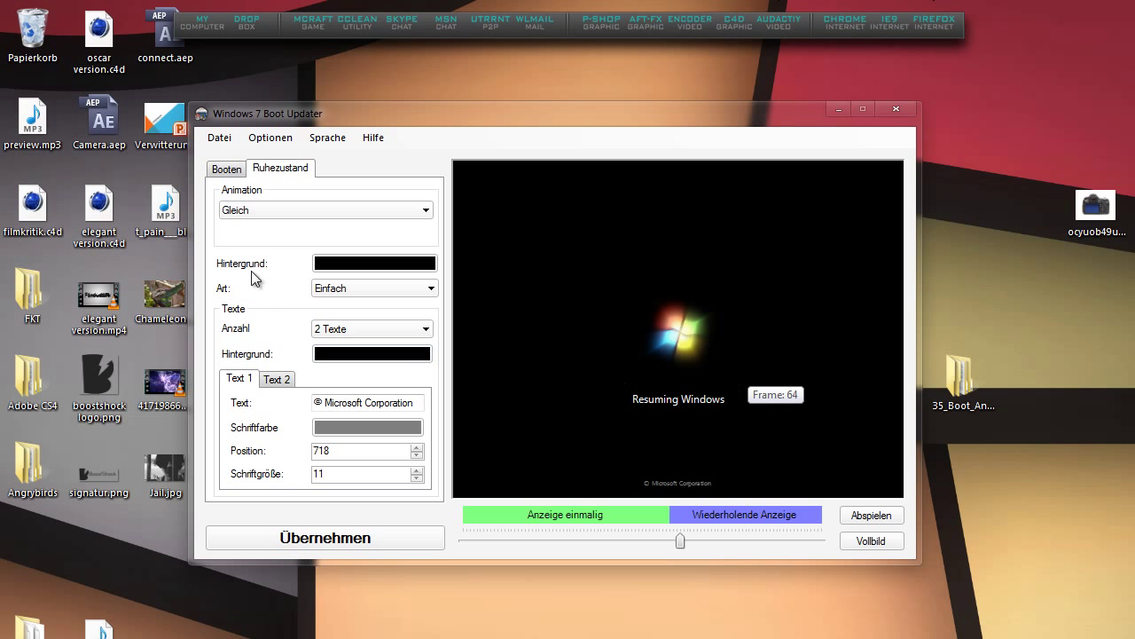
click(236, 169)
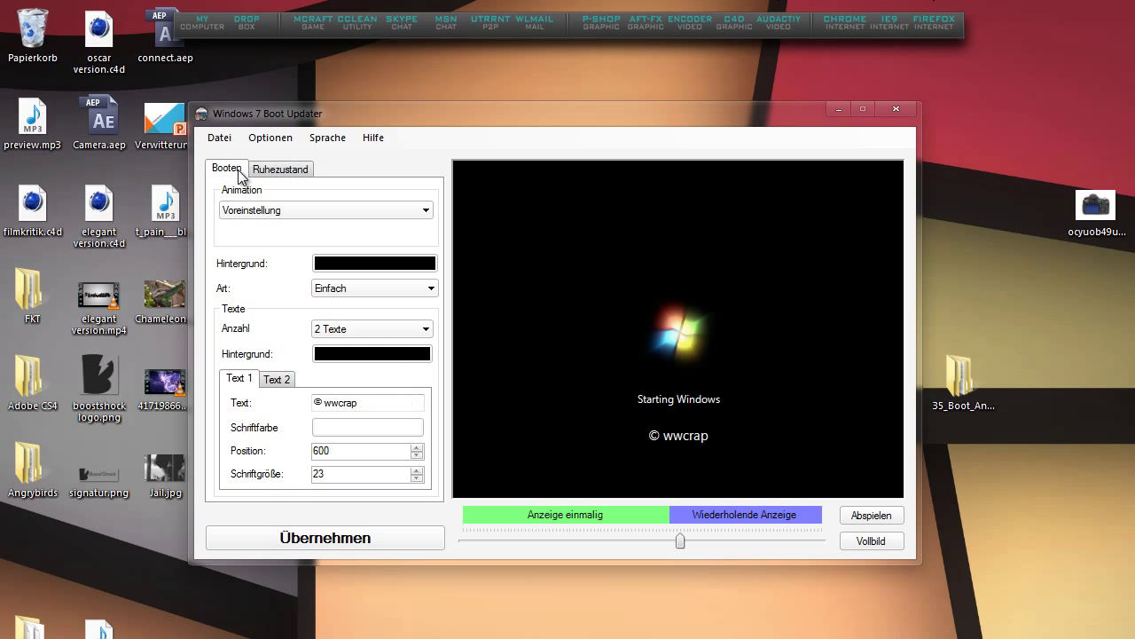
Step: Replace the second boot text, "Starting Windows", with "Es läd du affe" and keep its font colour white
click(278, 381)
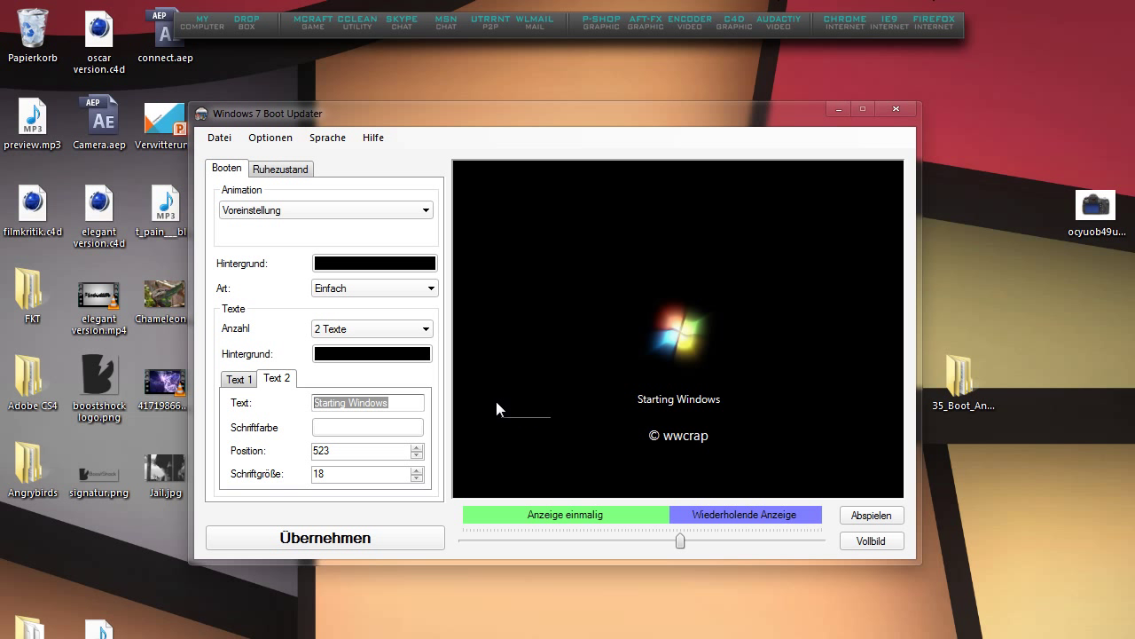
text(Es läd du affe)
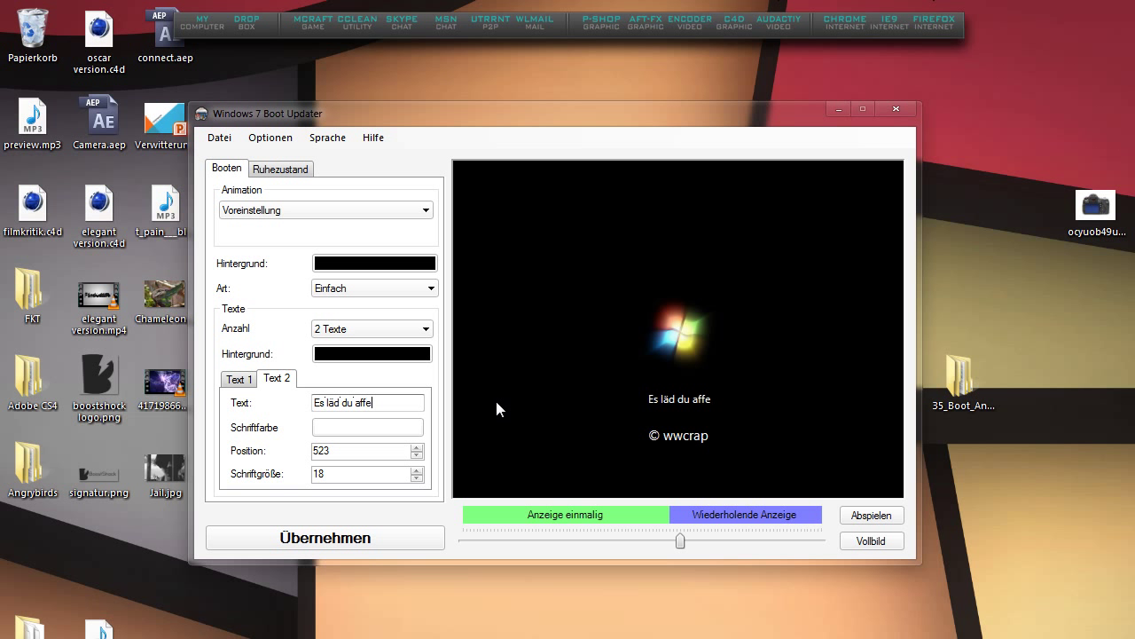
click(349, 429)
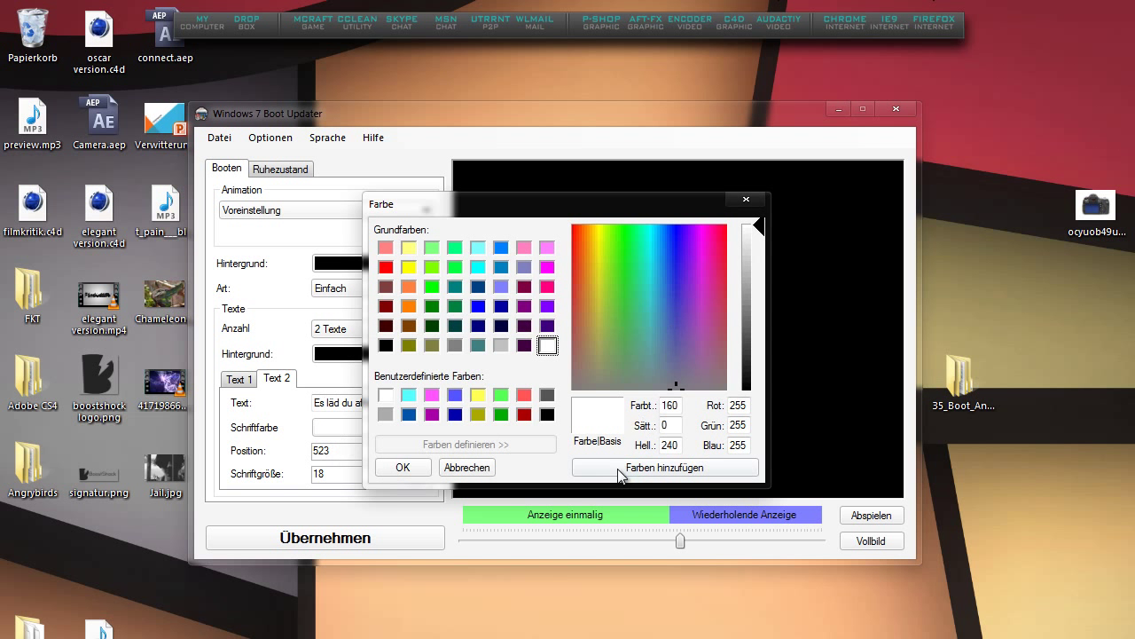
click(404, 469)
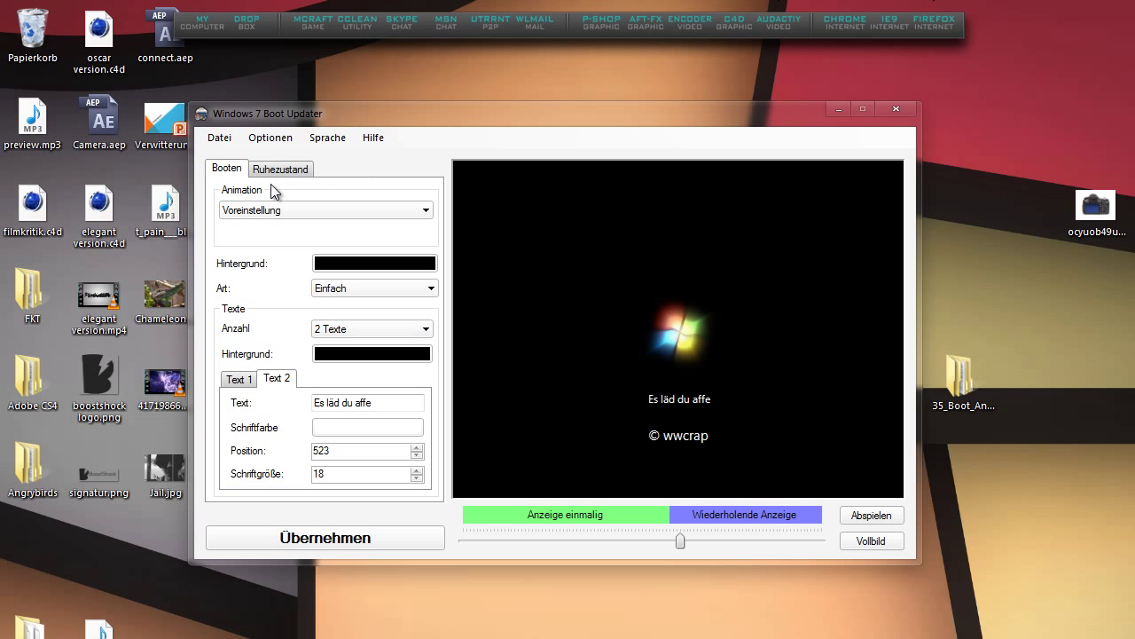
Step: Set the boot animation type to Animation and go to the Desktop in the folder selection
click(309, 210)
click(280, 246)
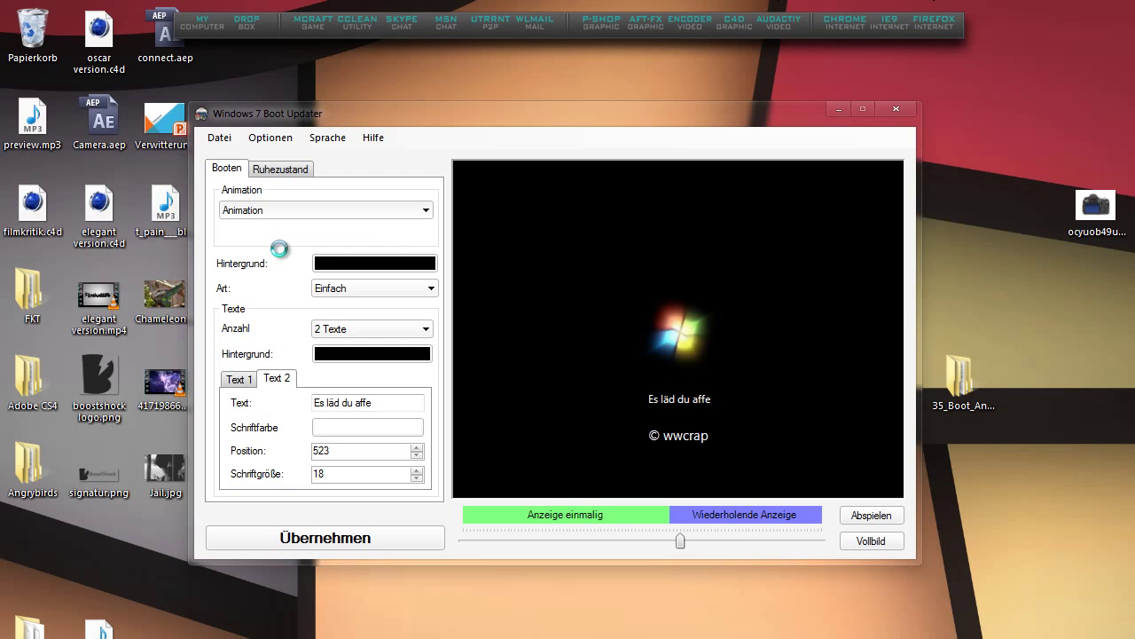
drag(447, 145, 427, 143)
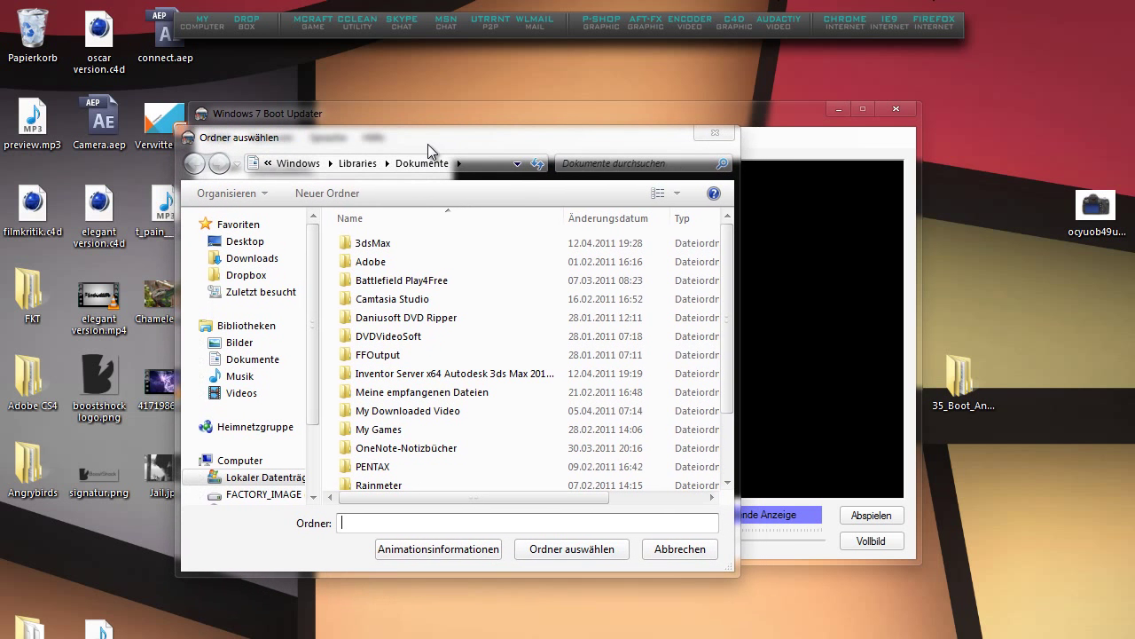
click(261, 243)
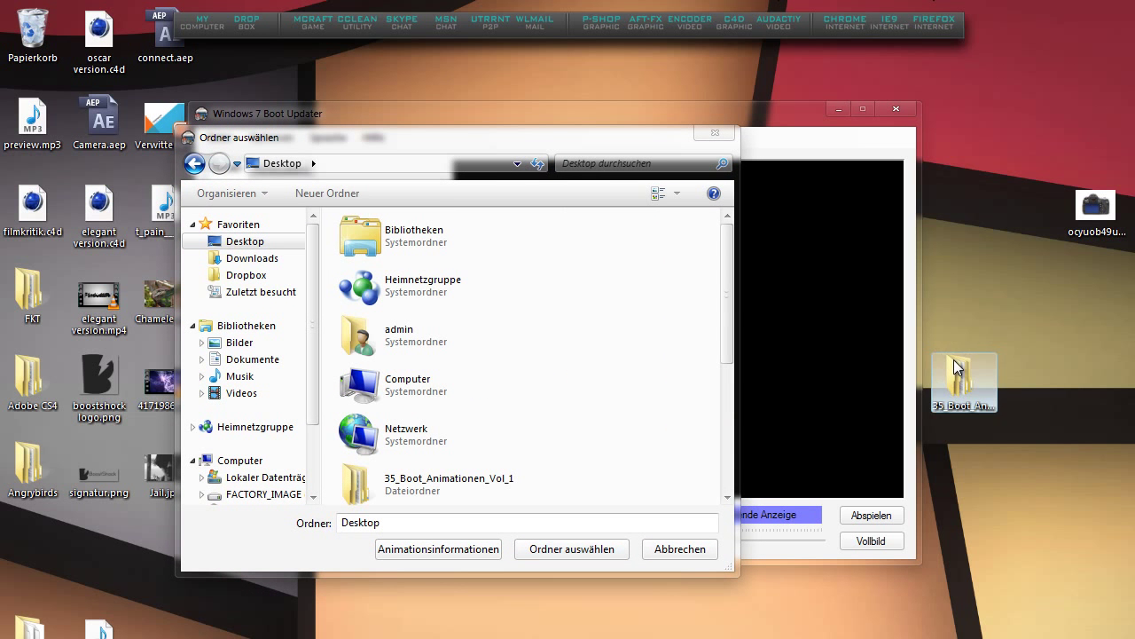
Step: Switch to Firefox, page through the CHIP gallery of Windows 7 boot animations up to Playboy Gold, and return to the folder selection
click(957, 368)
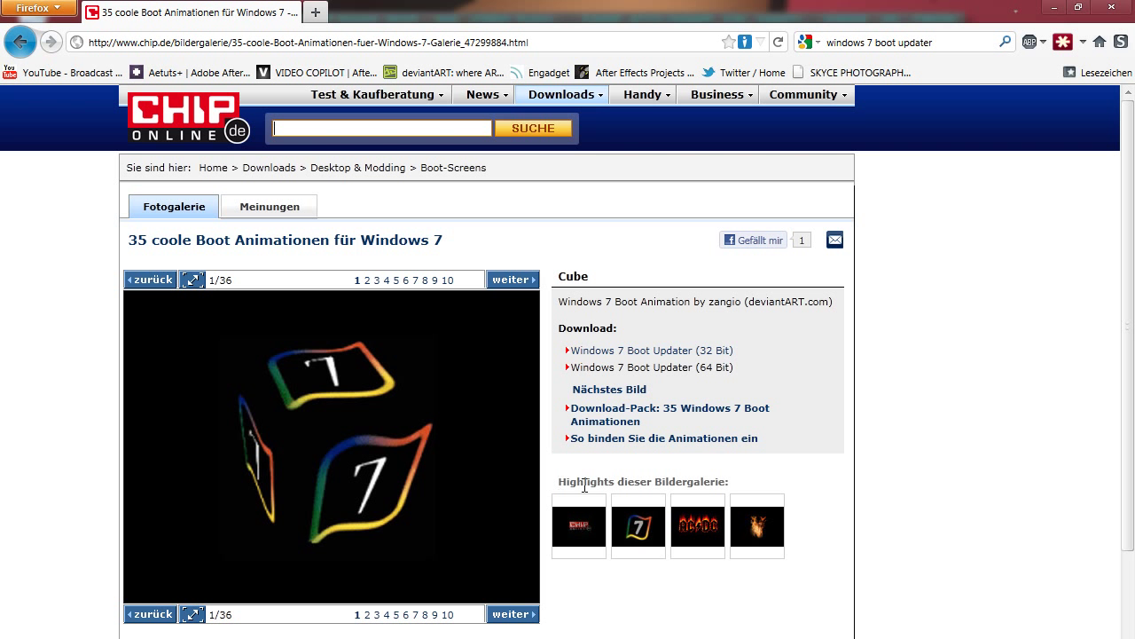
double_click(514, 614)
triple_click(516, 614)
double_click(516, 614)
triple_click(516, 613)
triple_click(516, 614)
triple_click(514, 614)
triple_click(514, 613)
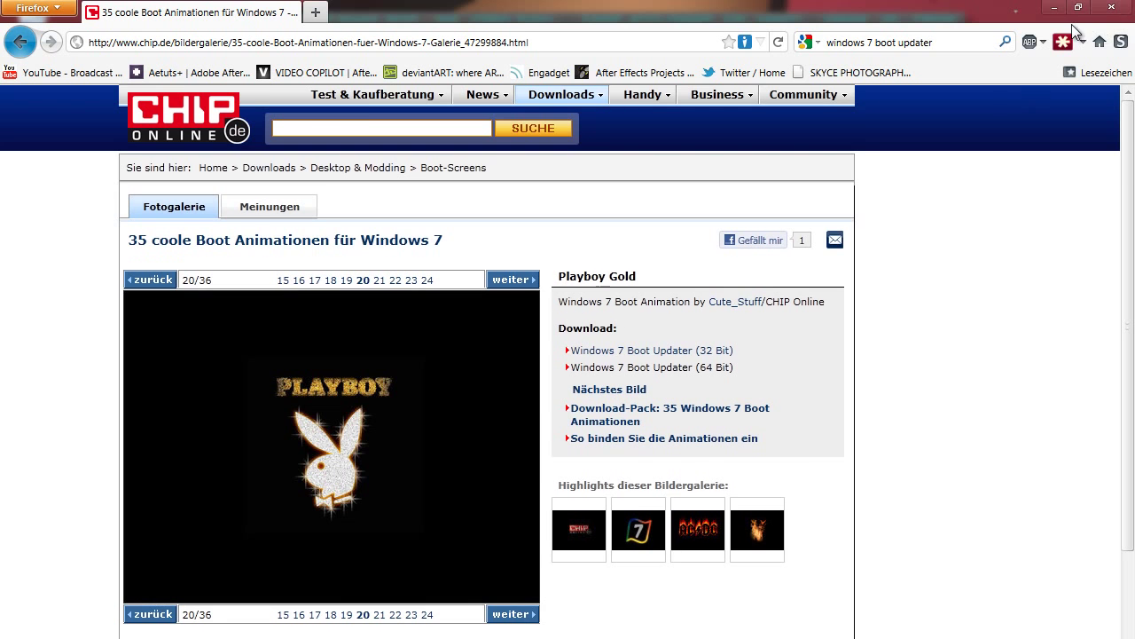
click(1054, 8)
Step: Open the 35 Boot Animationen folder inside the 35_Boot_Animationen_Vol_1 download on the Desktop
scroll(455, 435, down, 2)
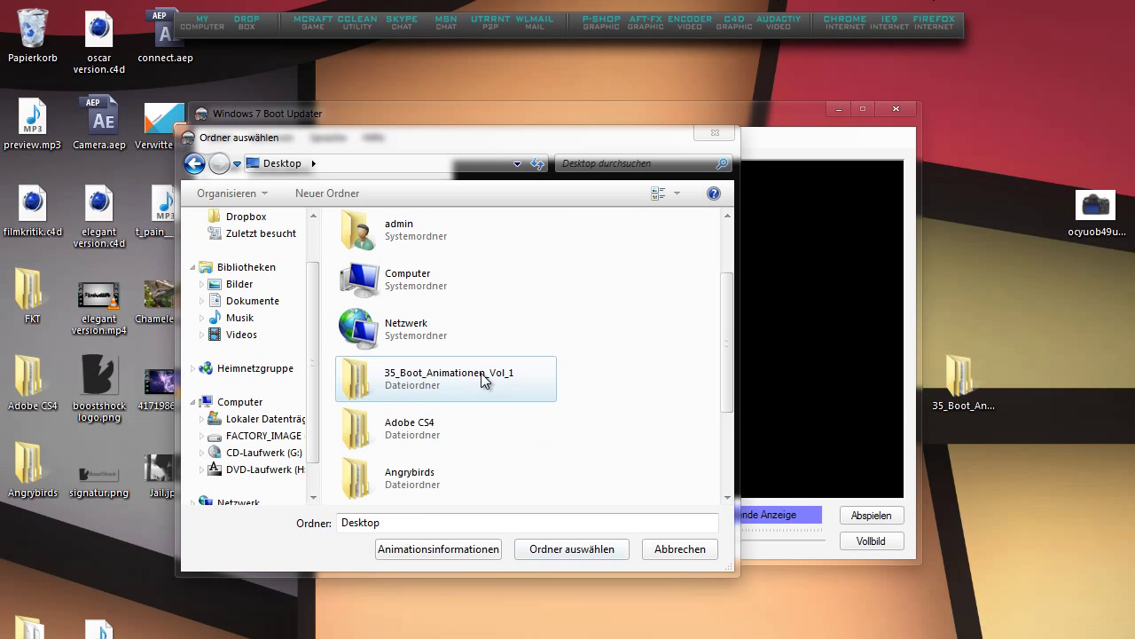
click(482, 378)
double_click(482, 378)
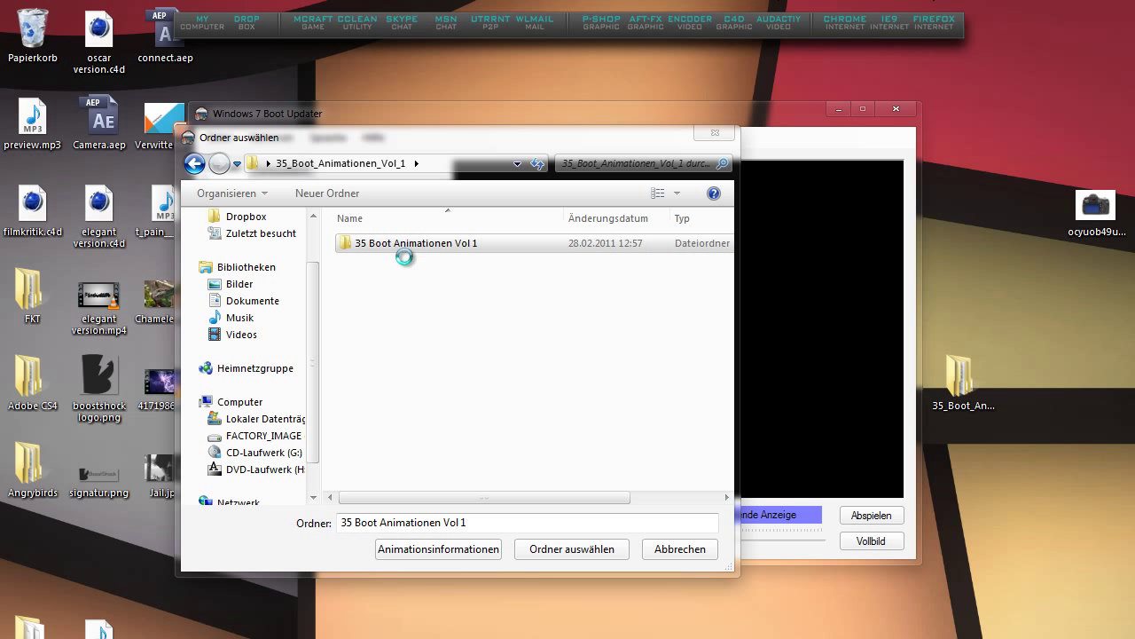
double_click(404, 251)
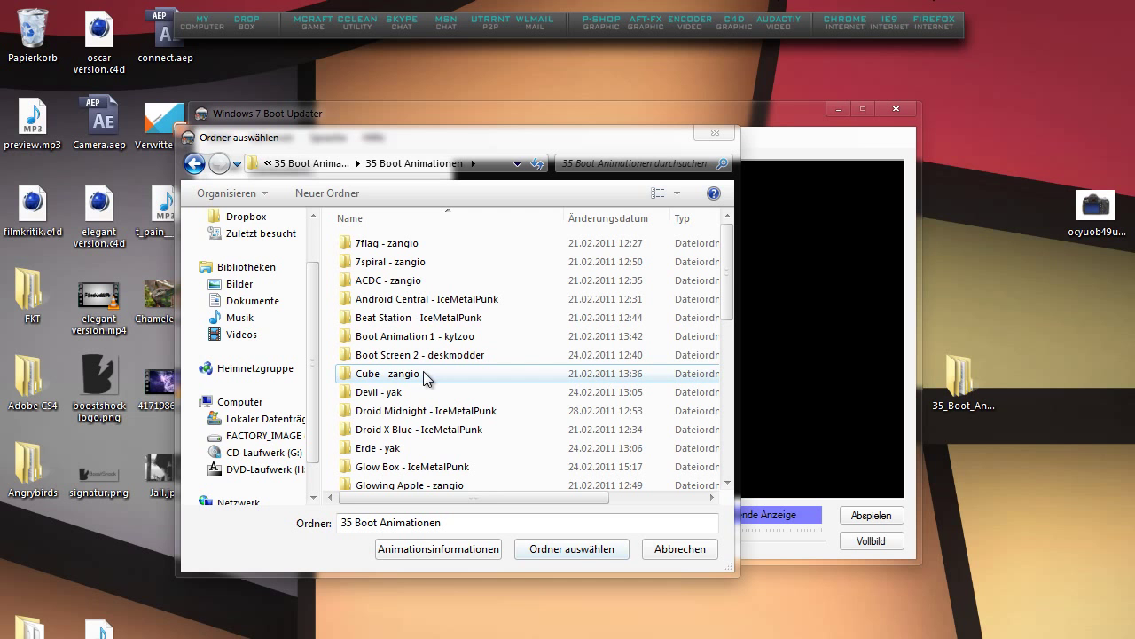
Step: Load the CHIP Online - CHIP Online folder inside Mac OS X - die77 as the boot animation
scroll(424, 377, down, 2)
scroll(423, 390, up, 2)
scroll(421, 394, down, 1)
scroll(422, 396, down, 2)
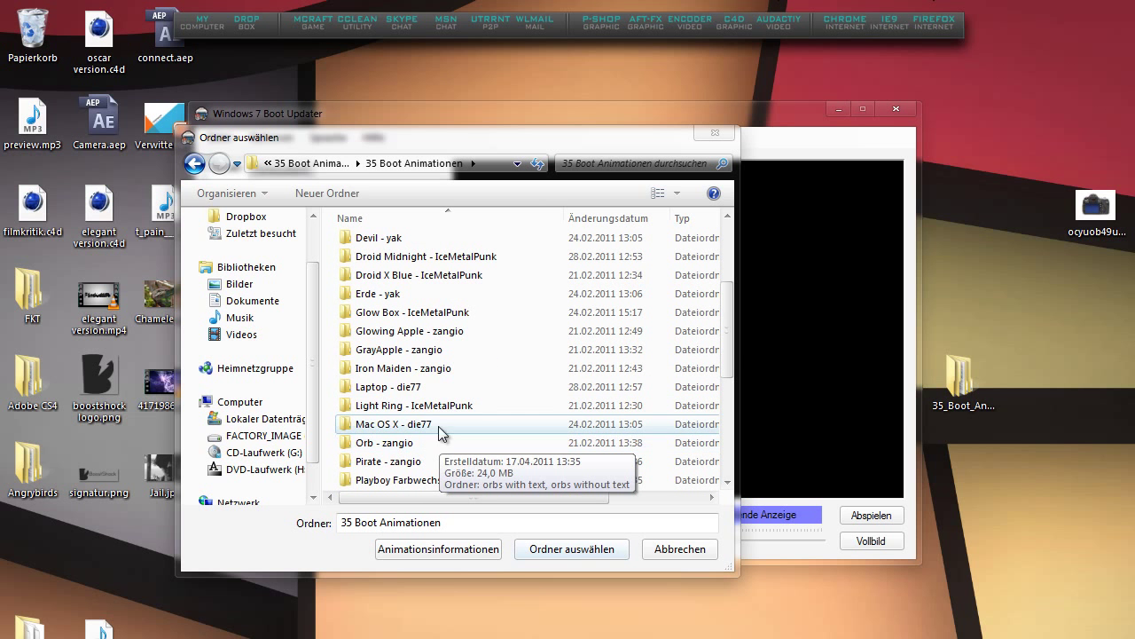
click(437, 423)
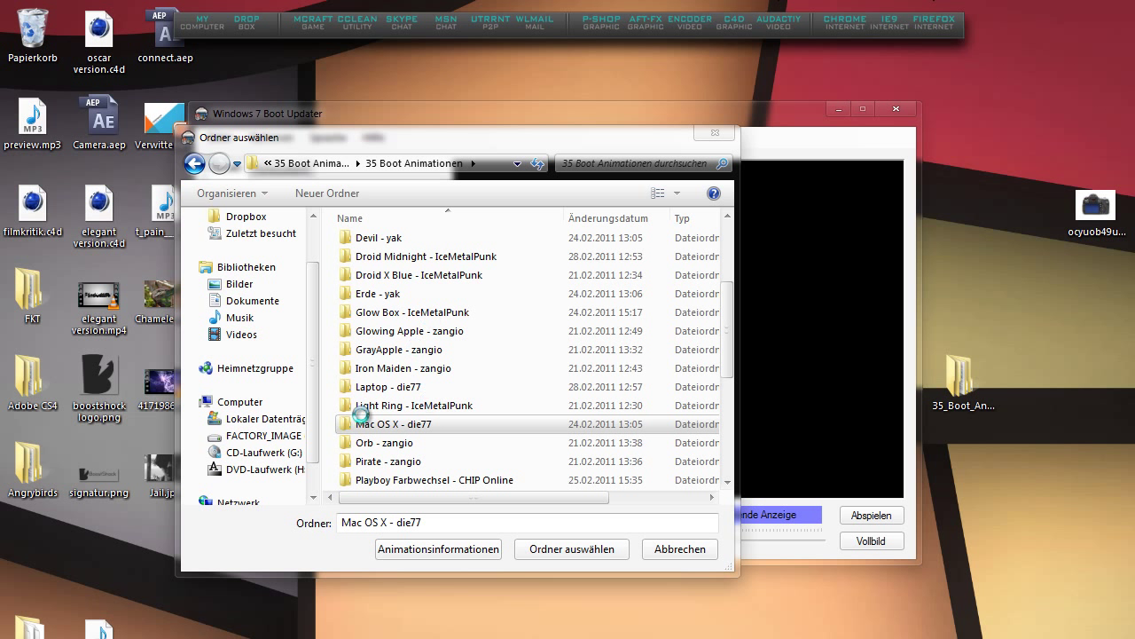
double_click(414, 423)
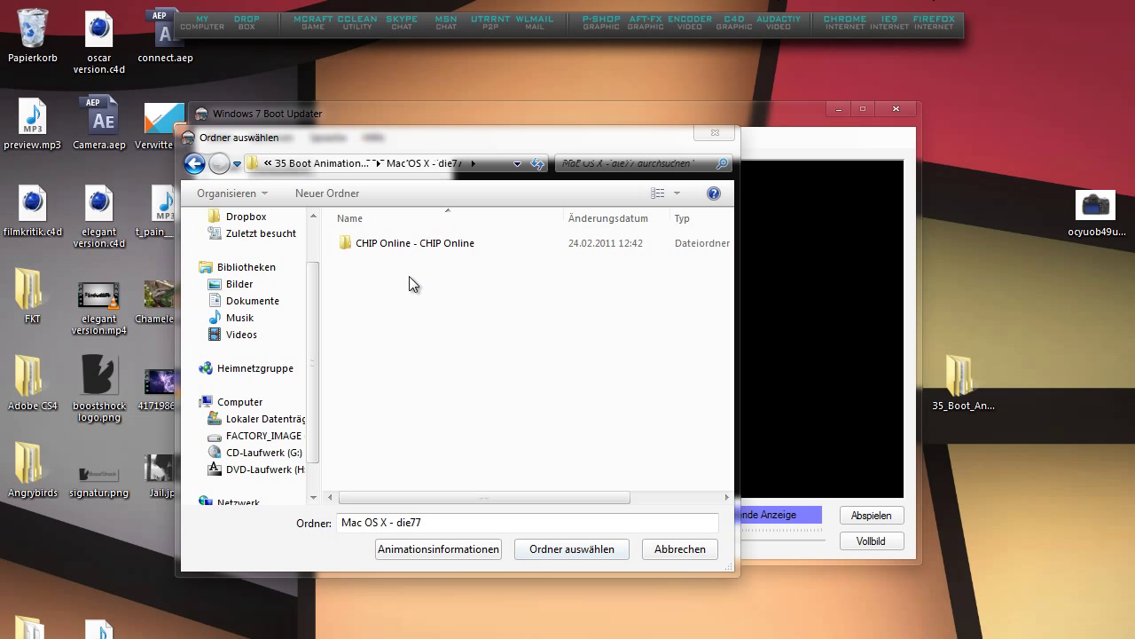
click(403, 247)
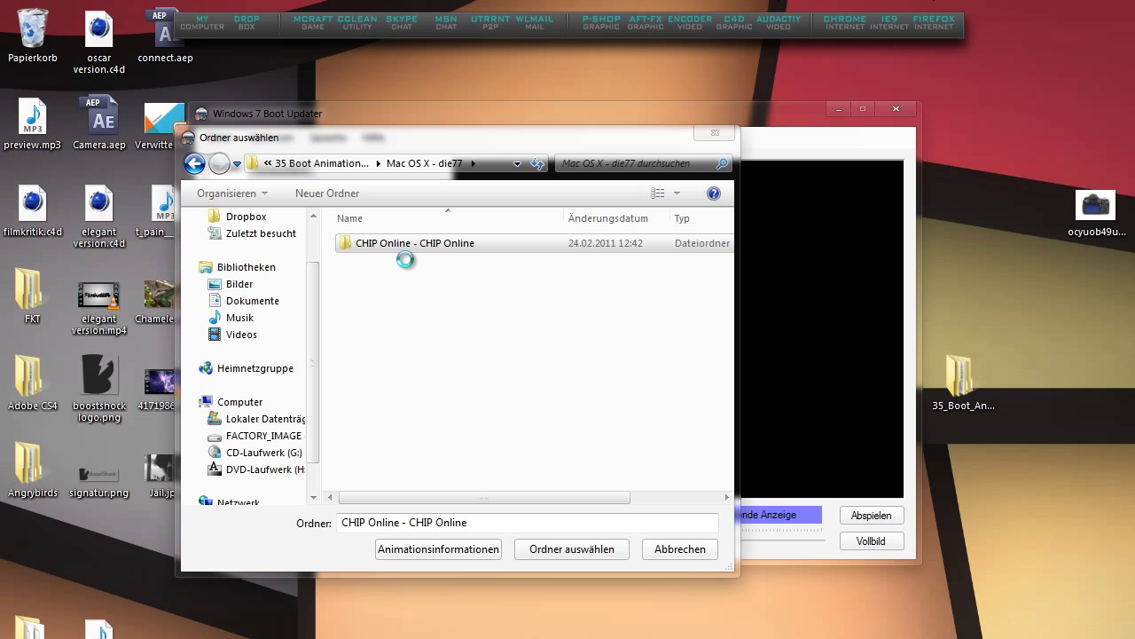
double_click(421, 247)
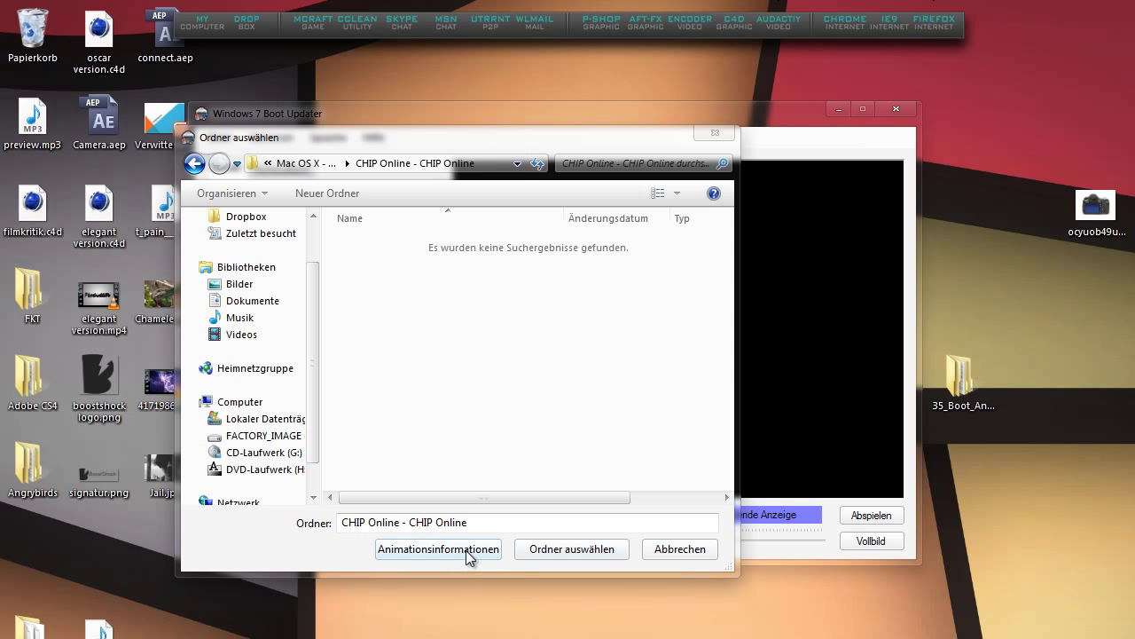
click(519, 551)
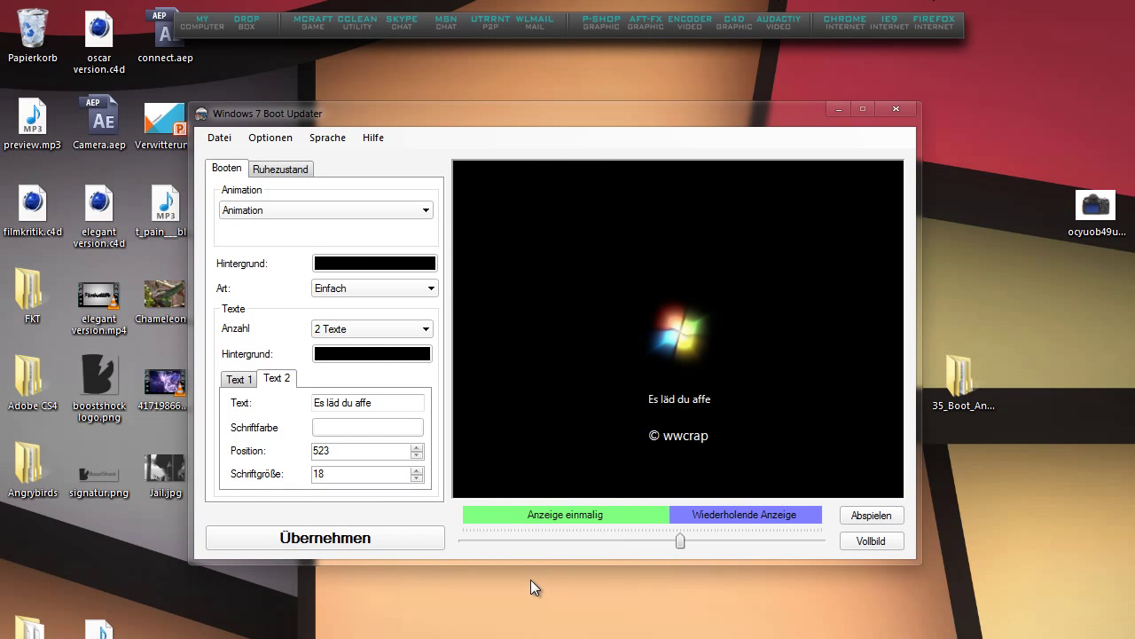
Step: Play the boot animation preview, pause it, and rewind the preview to frame 1
click(871, 516)
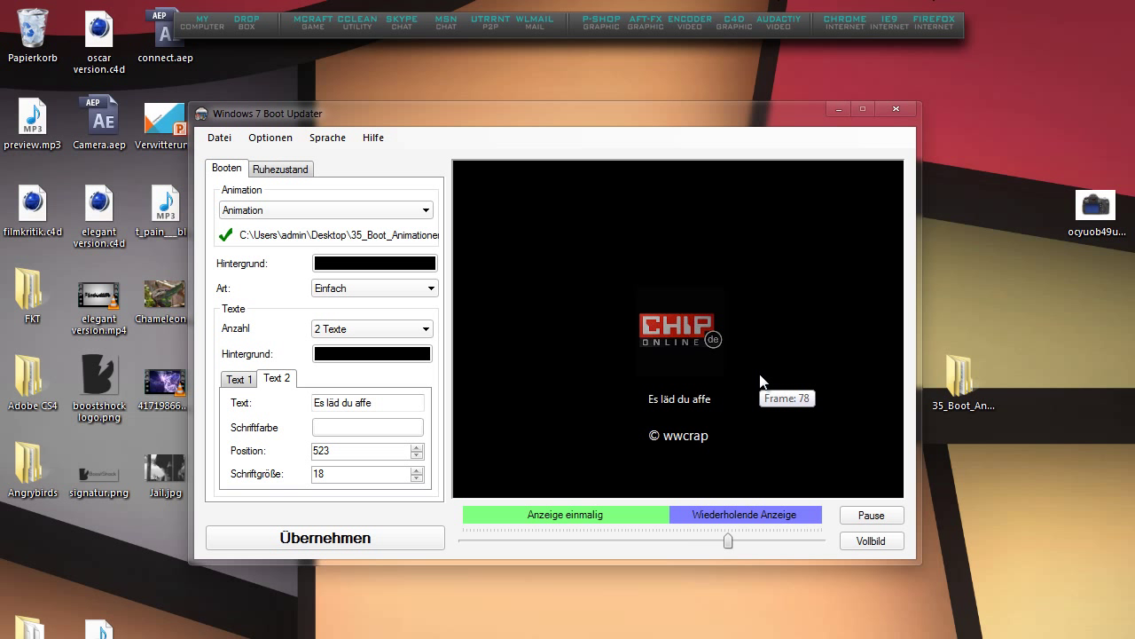
click(889, 522)
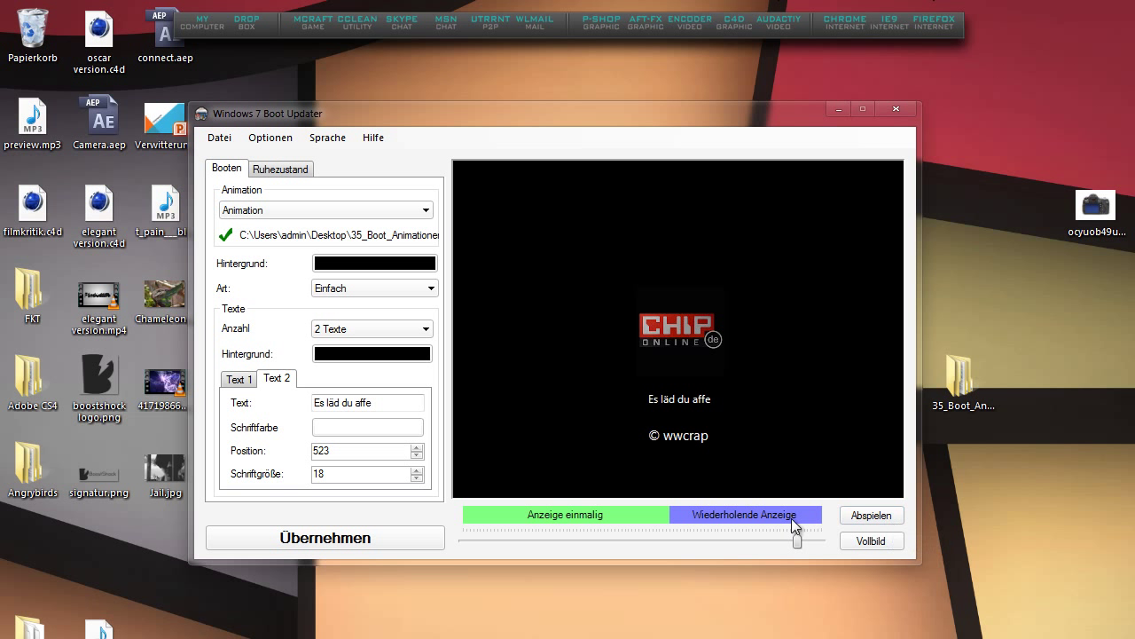
drag(796, 541, 464, 541)
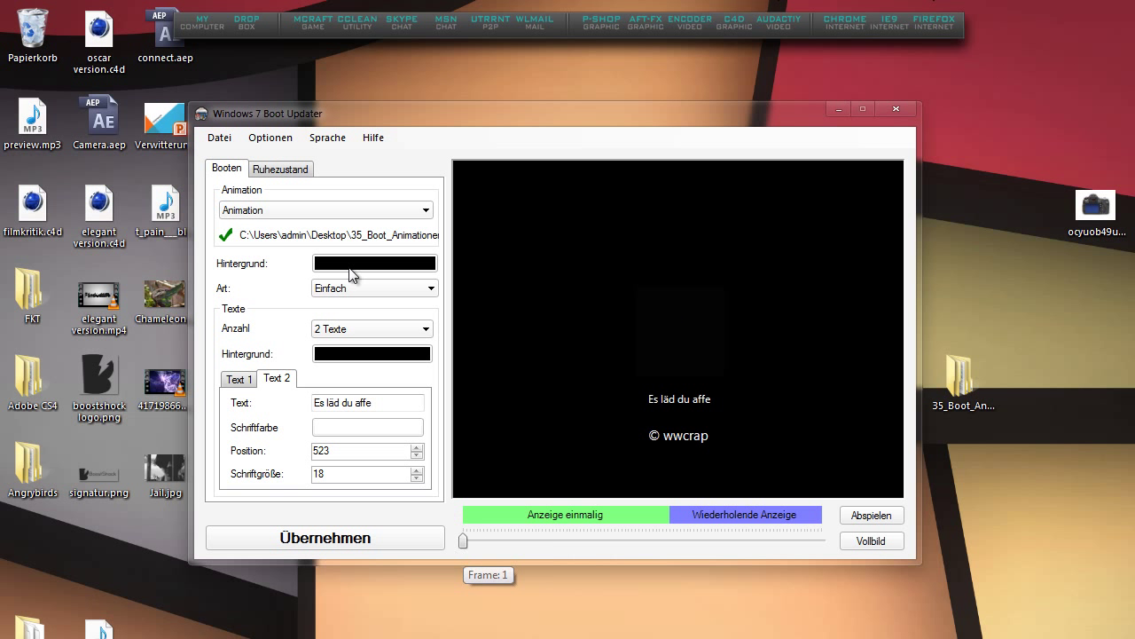
click(272, 138)
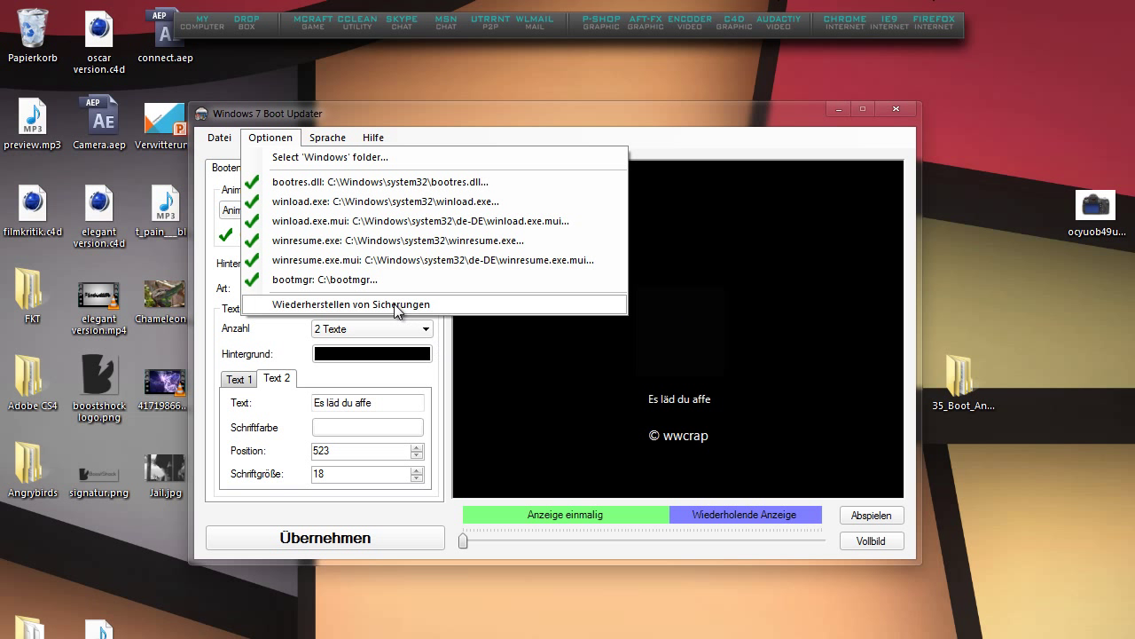
mouse_move(323, 140)
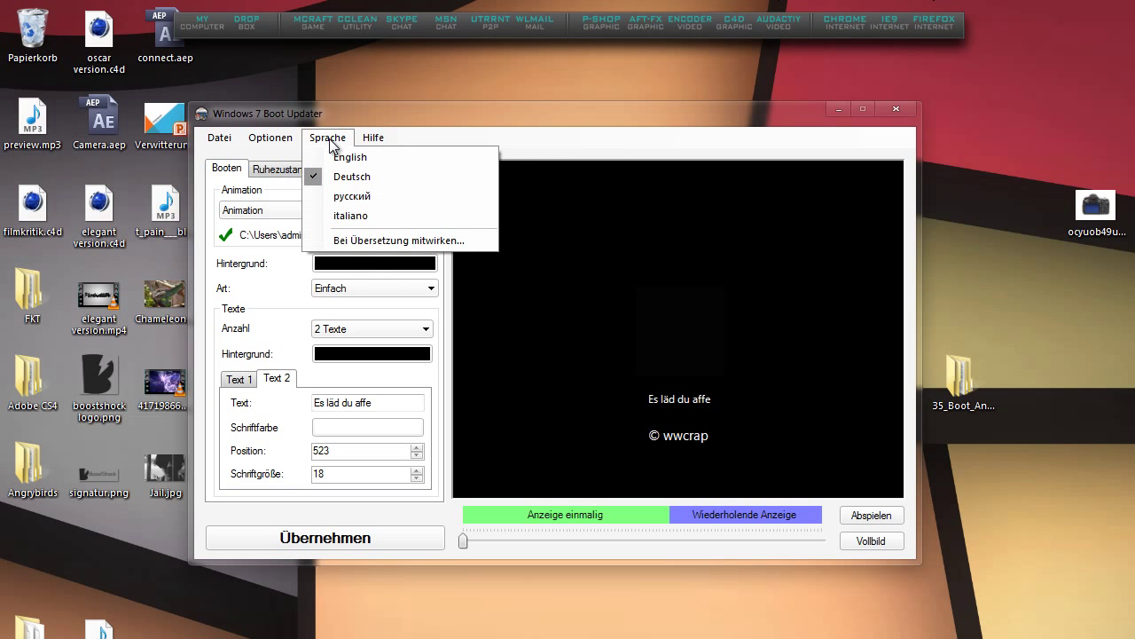
mouse_move(371, 140)
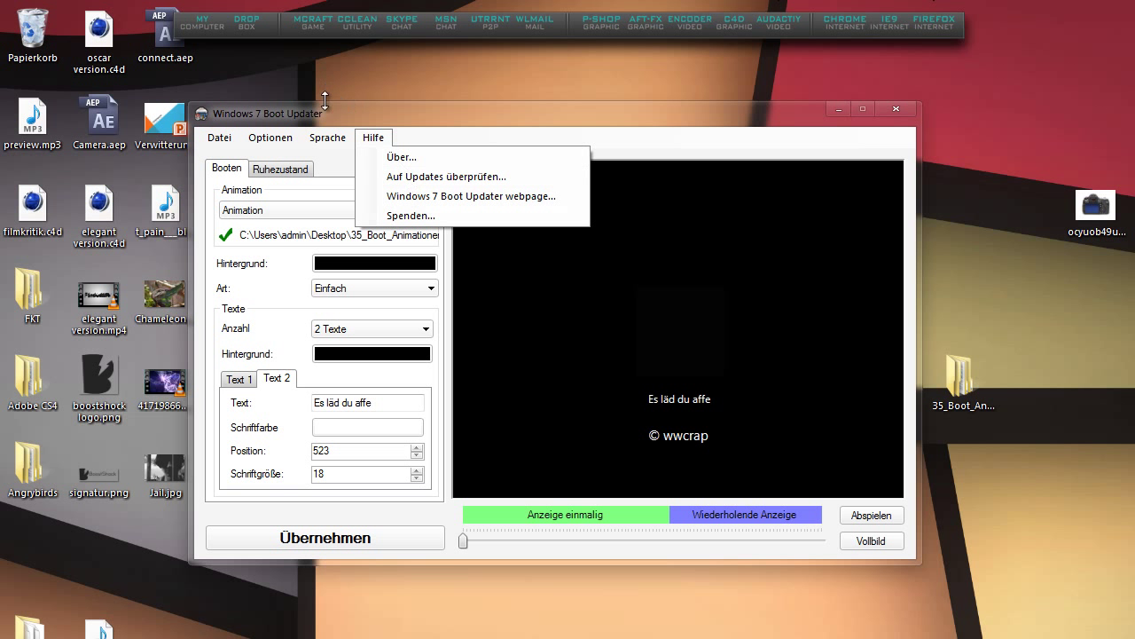
click(217, 140)
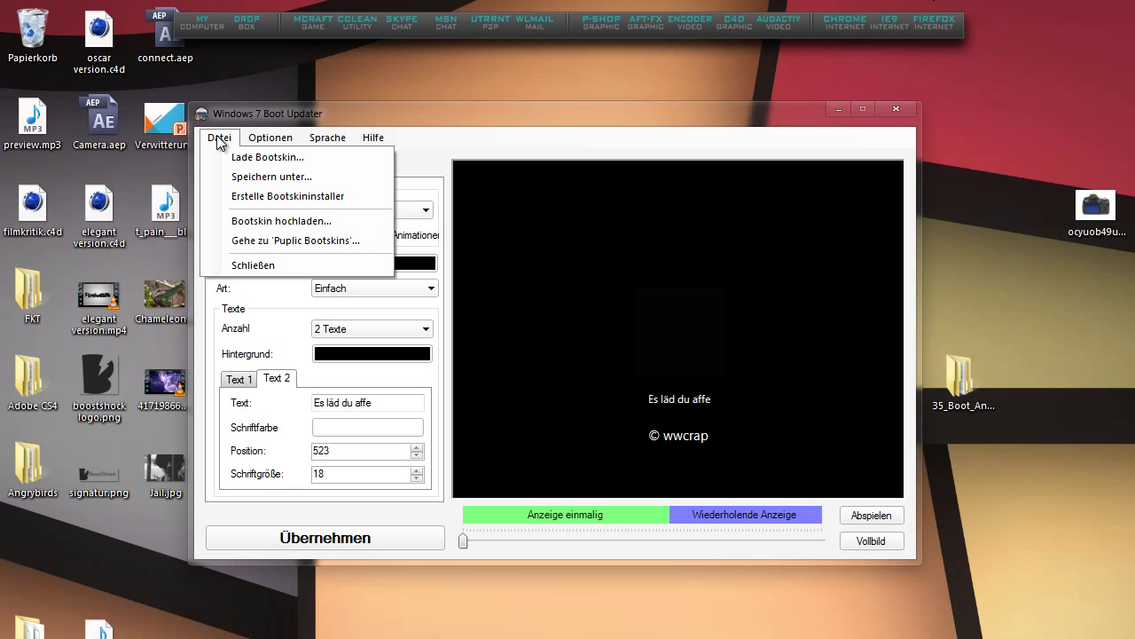